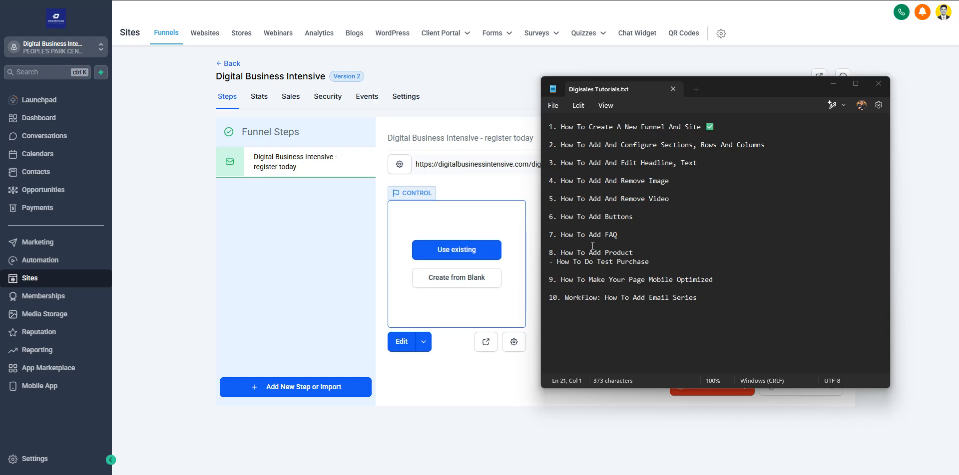
- Switch to the funnel page editor and check the sections, rows and columns topic in the Digisales Tutorials.txt notes
left_click(440, 2)
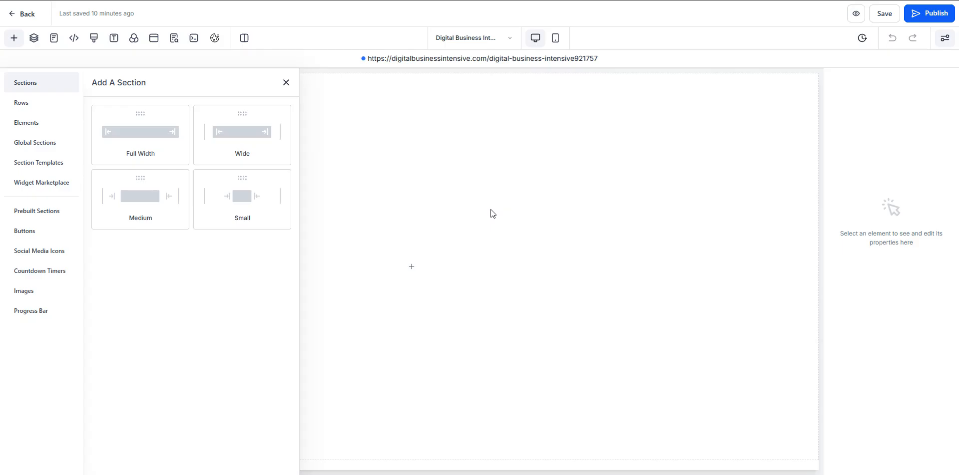
key("alt+Tab")
left_click(791, 146)
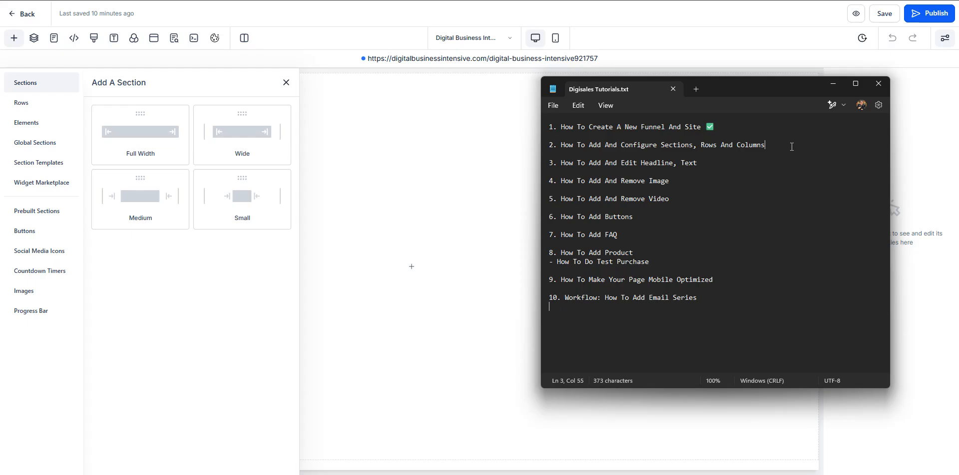
triple_click(773, 145)
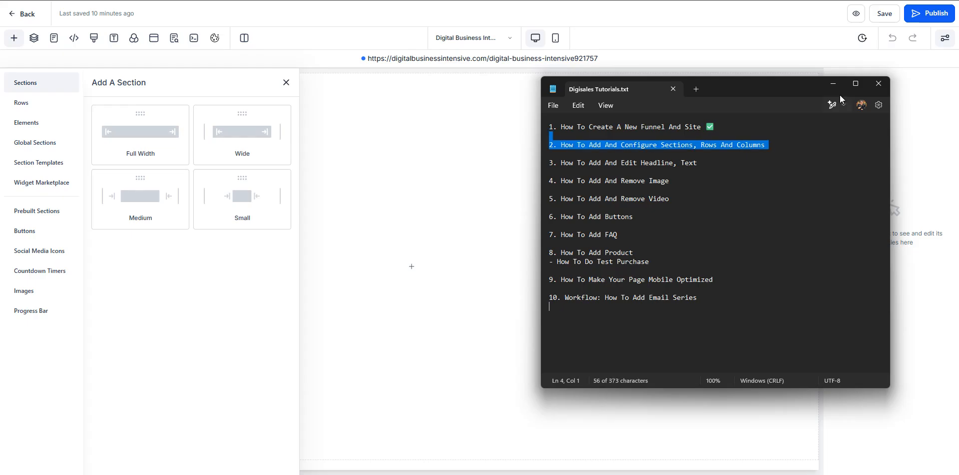
left_click(834, 84)
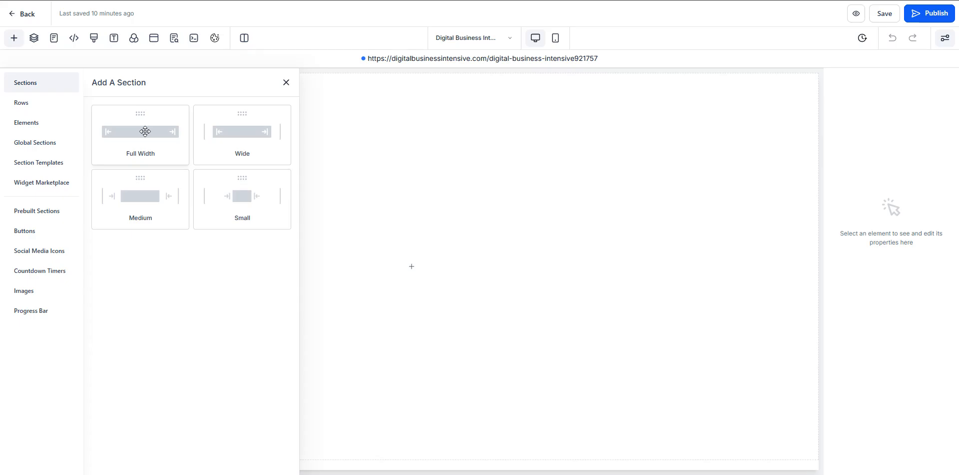
- Add a full-width section to the blank page and open its background color choices
left_click_drag(144, 130, 379, 122)
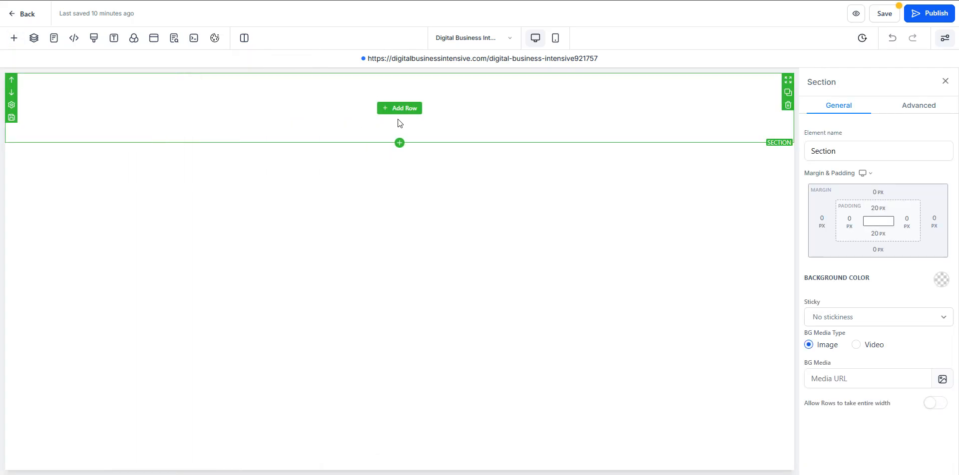
left_click(848, 152)
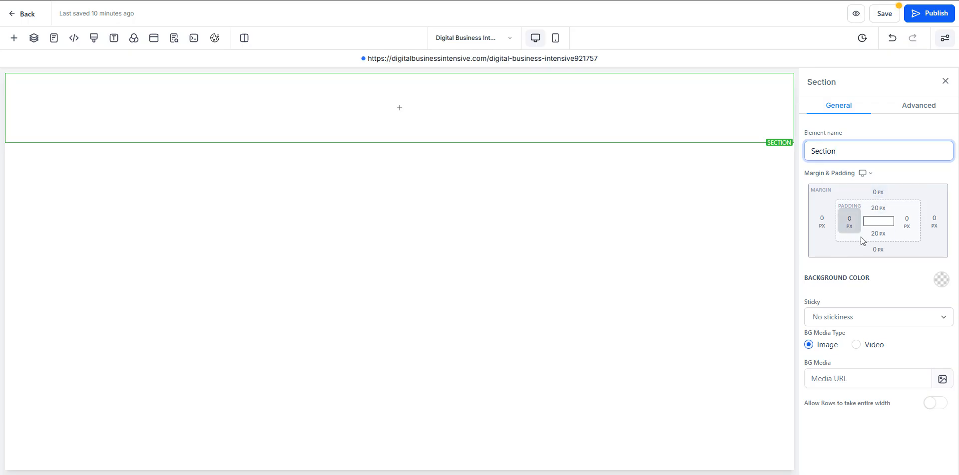
left_click(939, 286)
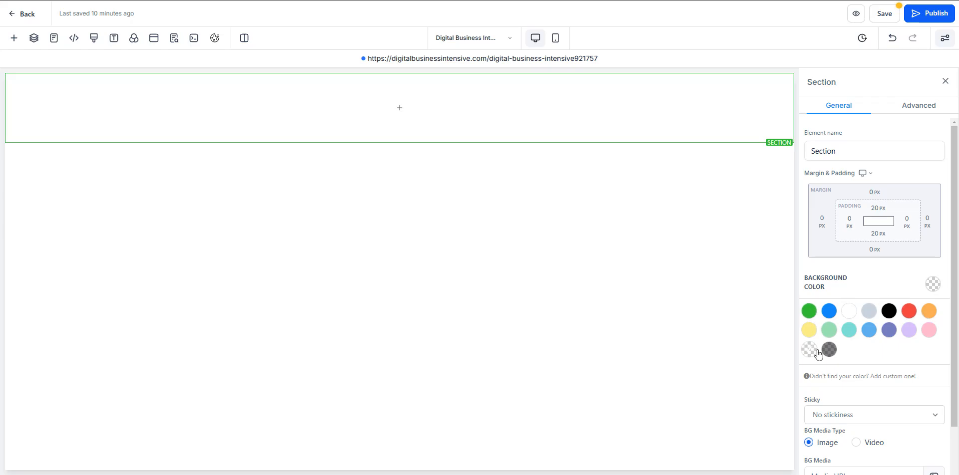
scroll(896, 299, "down", 2)
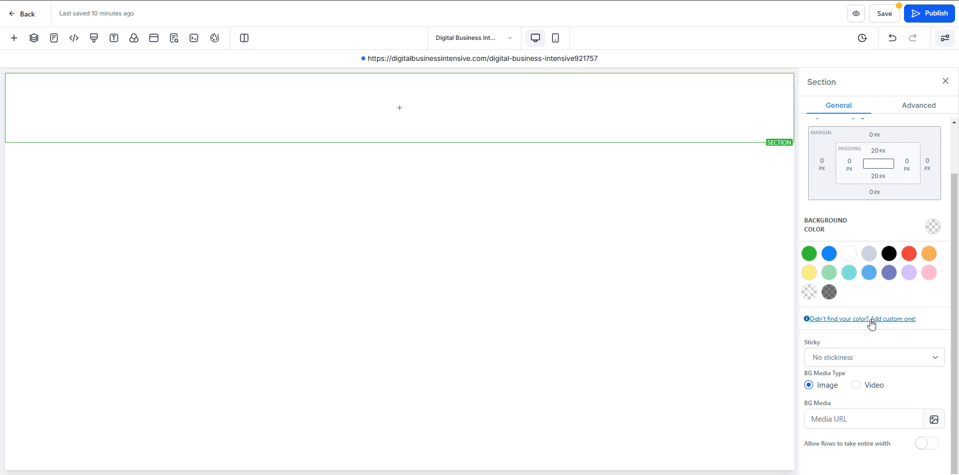
left_click(849, 319)
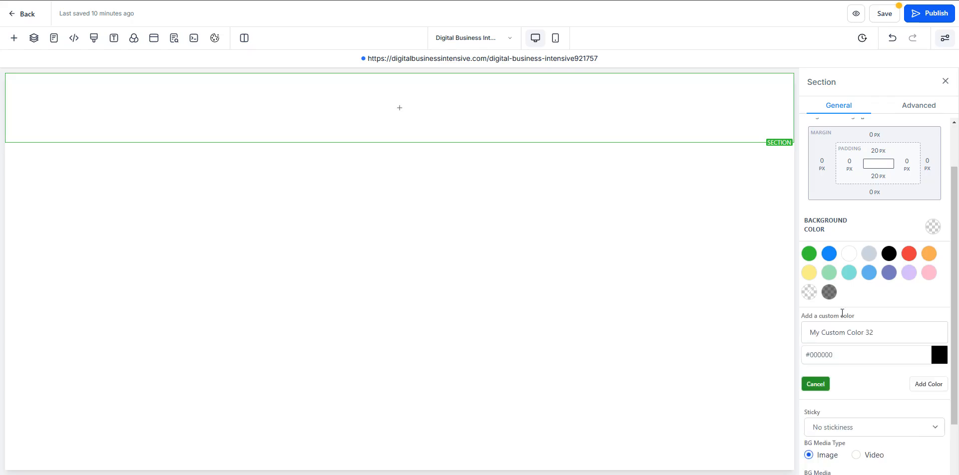
left_click(939, 355)
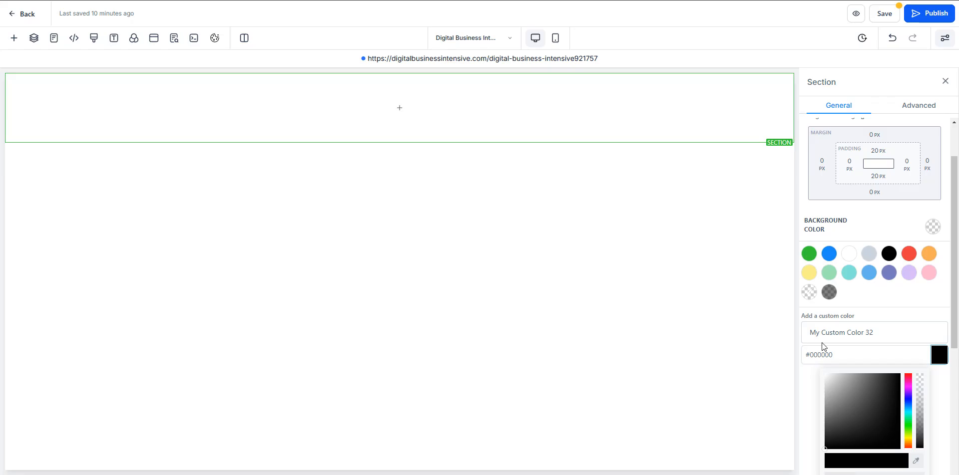
left_click(933, 343)
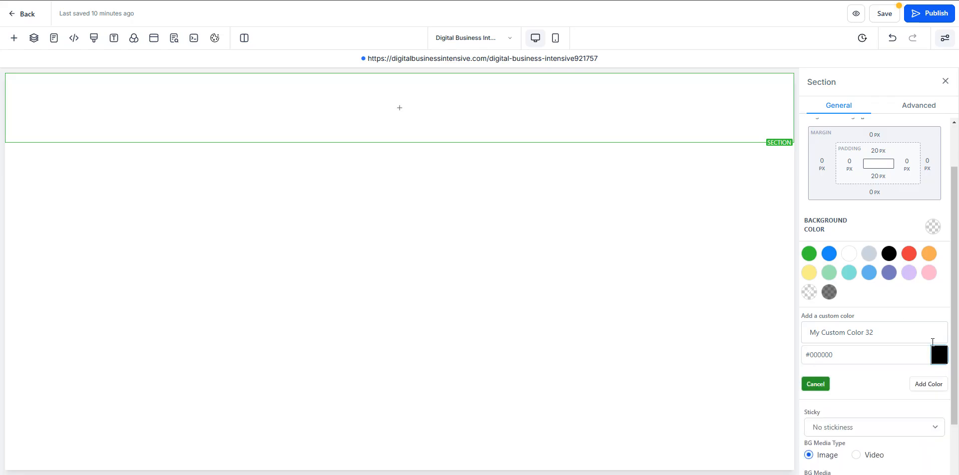
- Set the section's background color to red
left_click(907, 258)
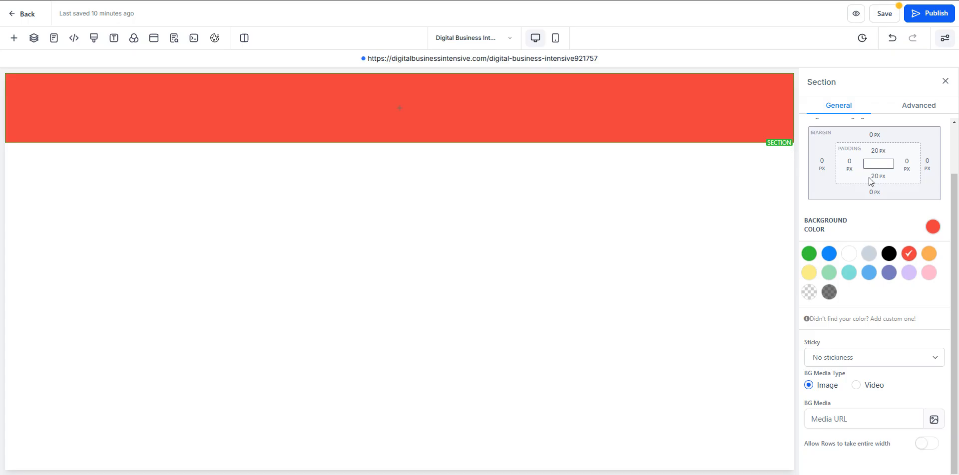
- Try a 40 px top margin on the section and set it back to 0
scroll(868, 160, "up", 2)
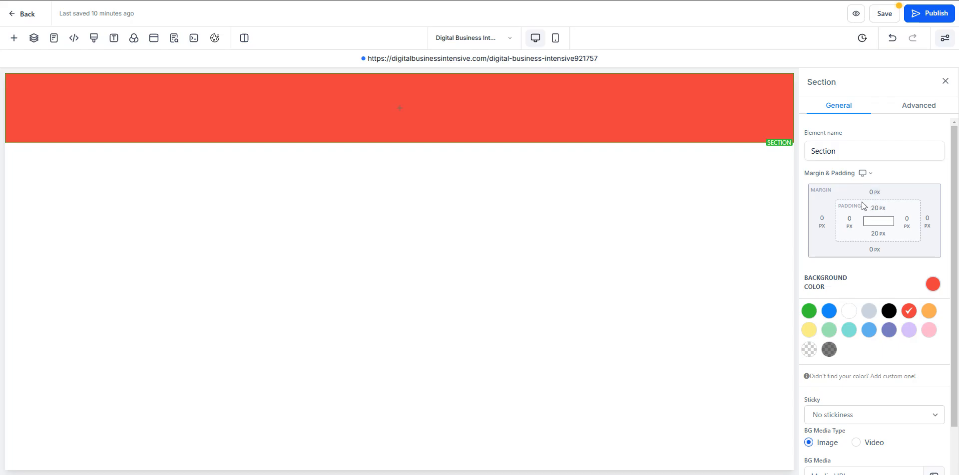
left_click(874, 197)
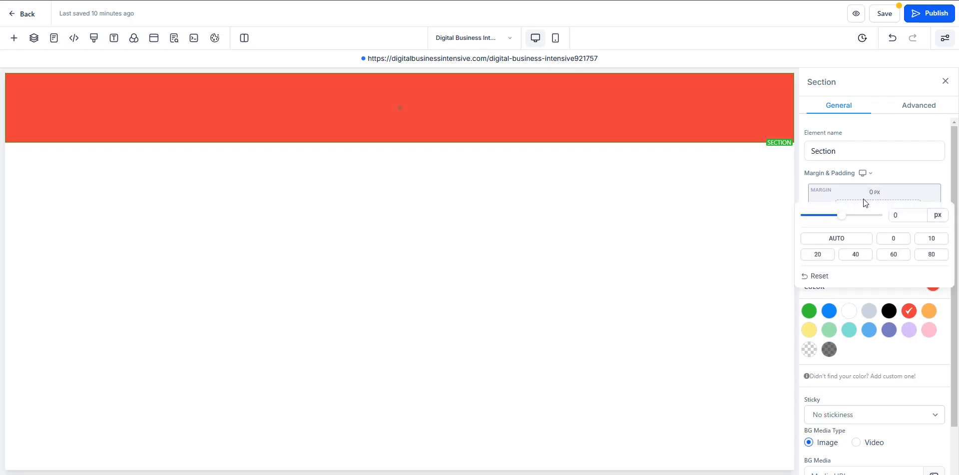
left_click(855, 255)
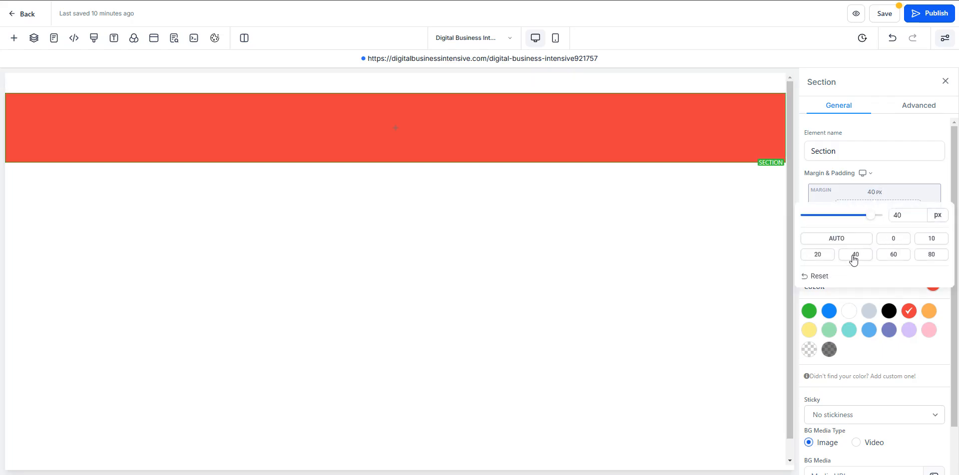
left_click(892, 238)
left_click(877, 189)
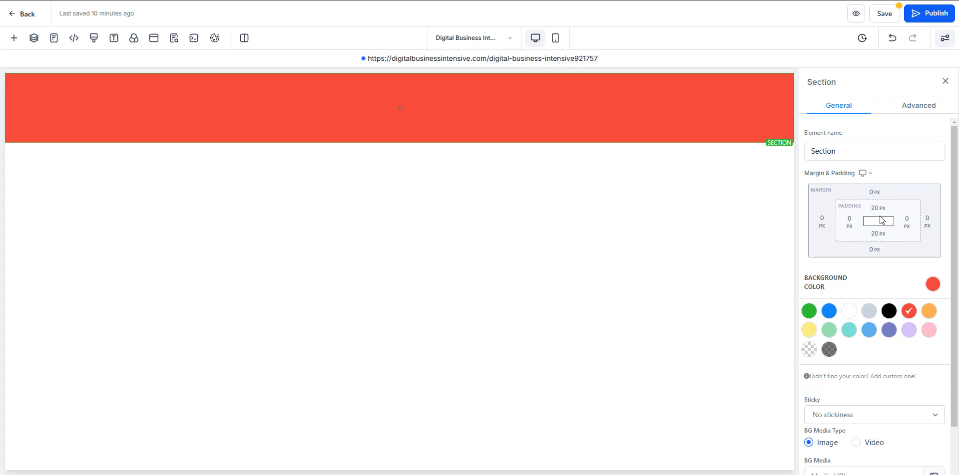
- Set the section's padding to 40 px on all four sides
left_click(874, 210)
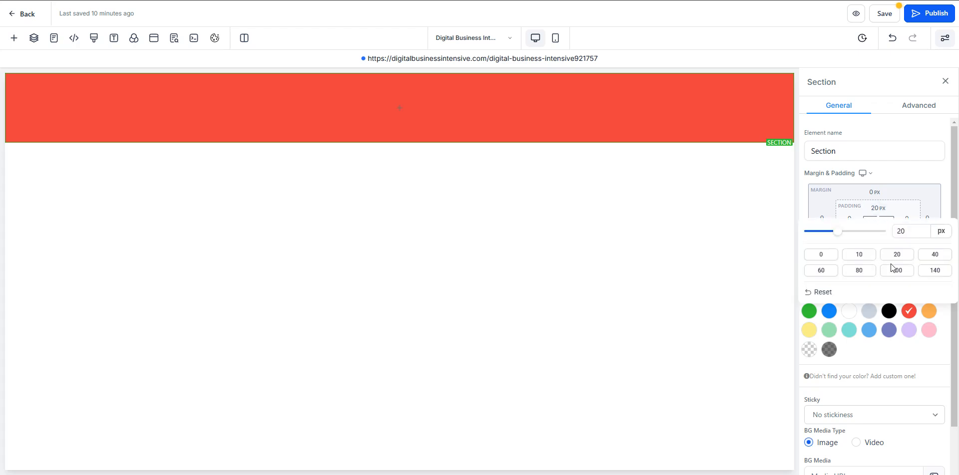
left_click(927, 256)
left_click(902, 200)
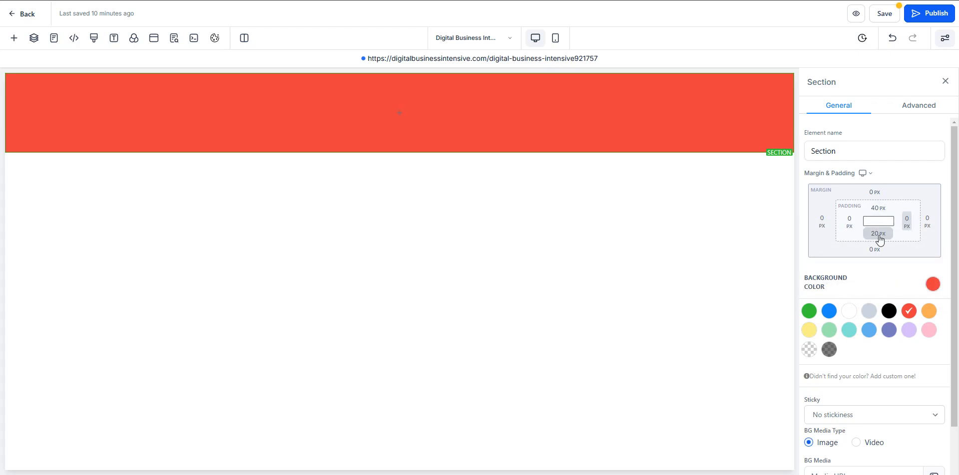
left_click(877, 233)
left_click(932, 281)
left_click(908, 220)
left_click(910, 221)
left_click(888, 272)
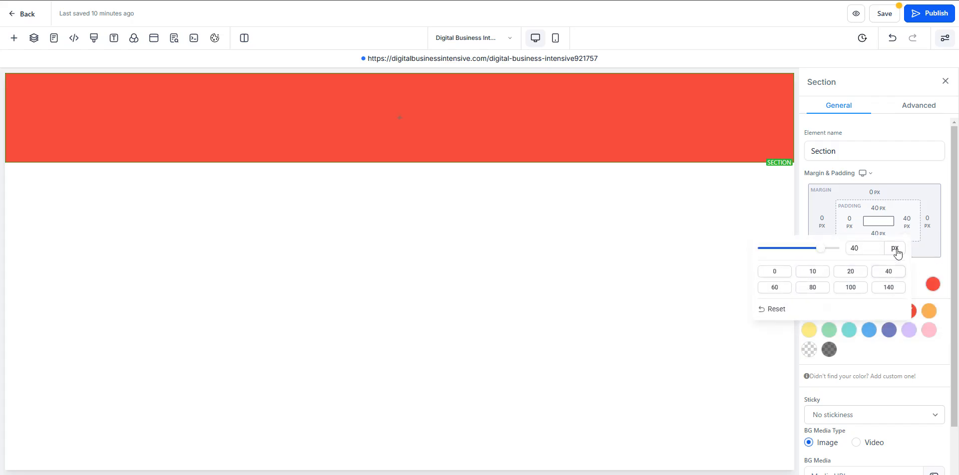
left_click(847, 222)
left_click(906, 272)
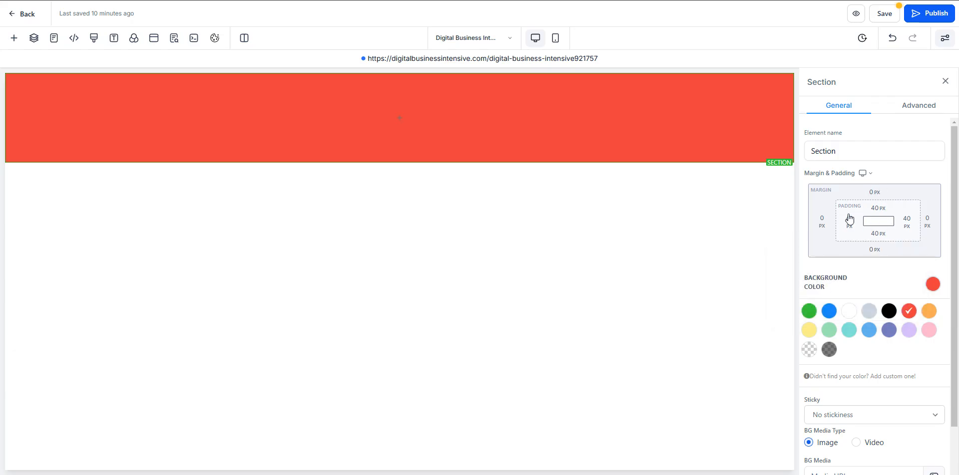
left_click(870, 236)
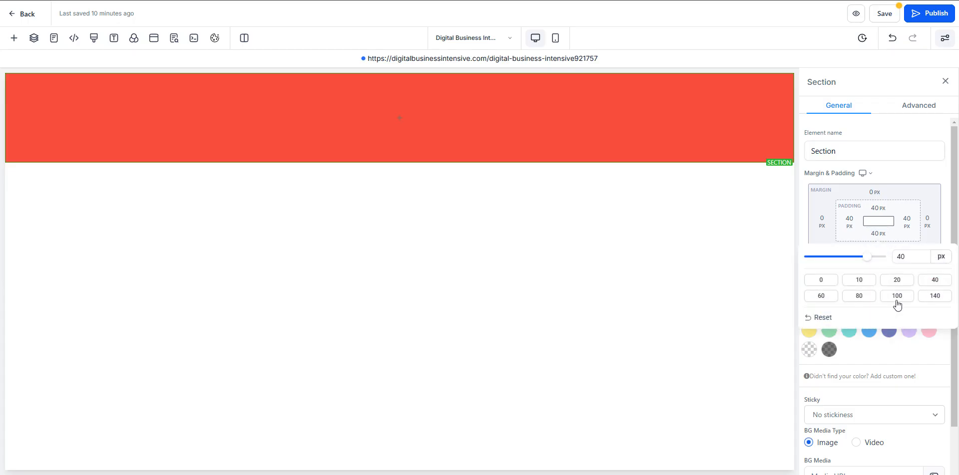
left_click(912, 190)
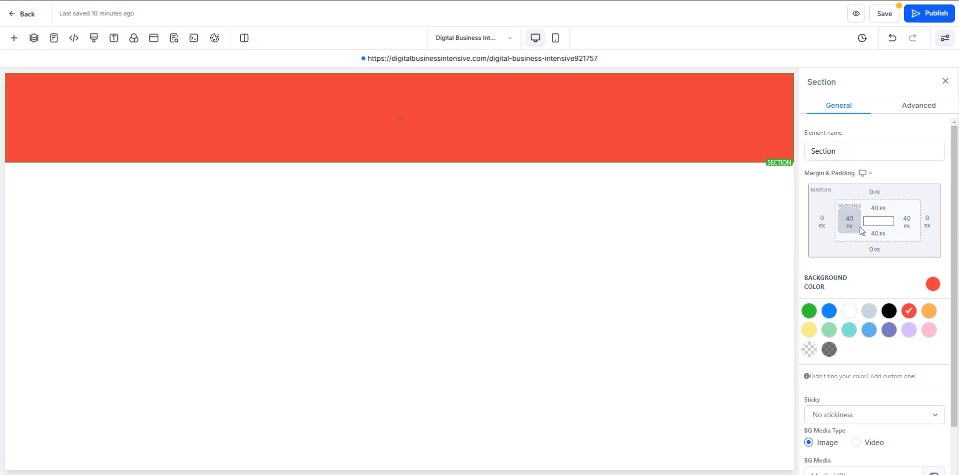
- Examine the available sticky options for the section without changing the setting
scroll(876, 253, "down", 1)
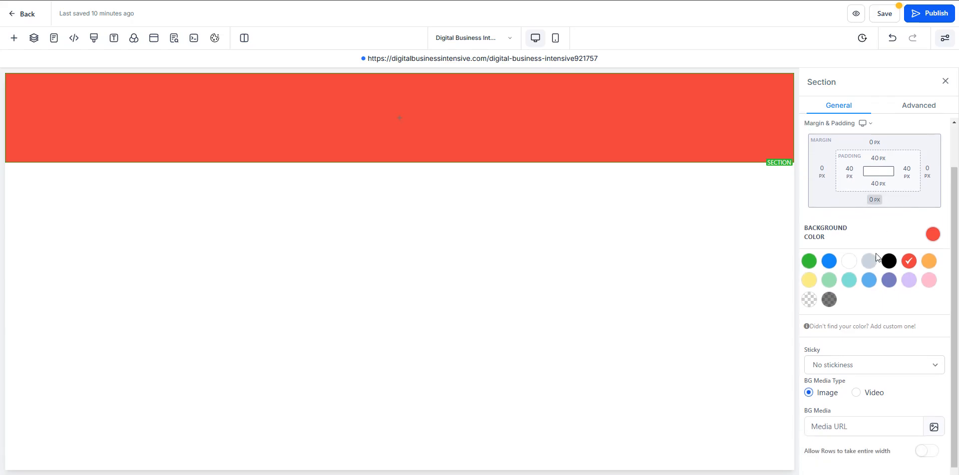
left_click(831, 358)
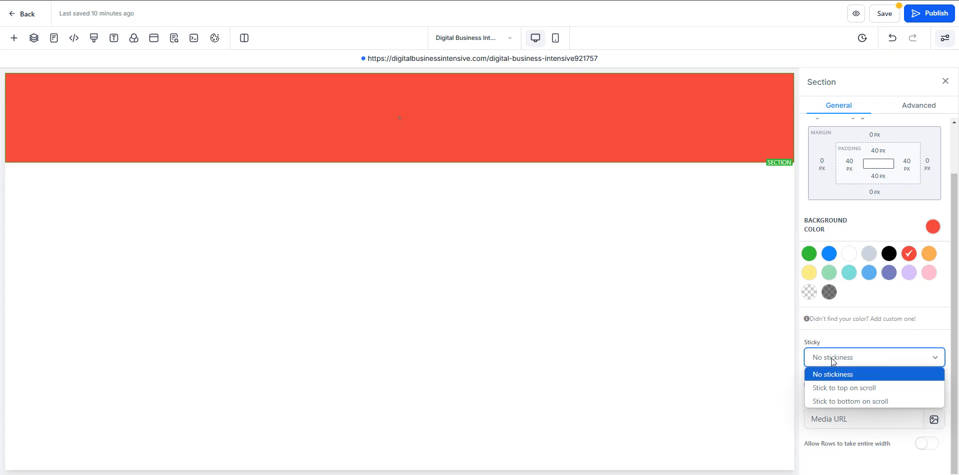
left_click(839, 340)
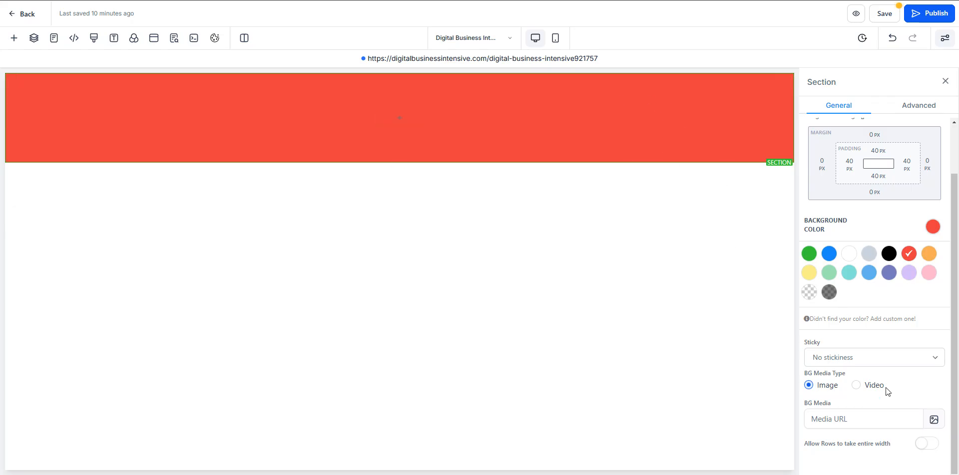
- Set the section's background image to 3165[1].jpg from the media storage
left_click(852, 420)
left_click(934, 424)
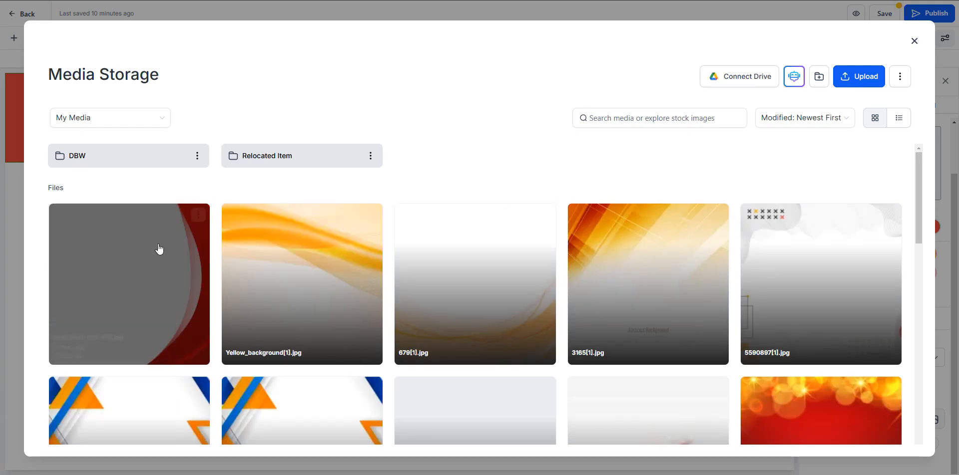
scroll(356, 257, "down", 2)
scroll(357, 257, "up", 2)
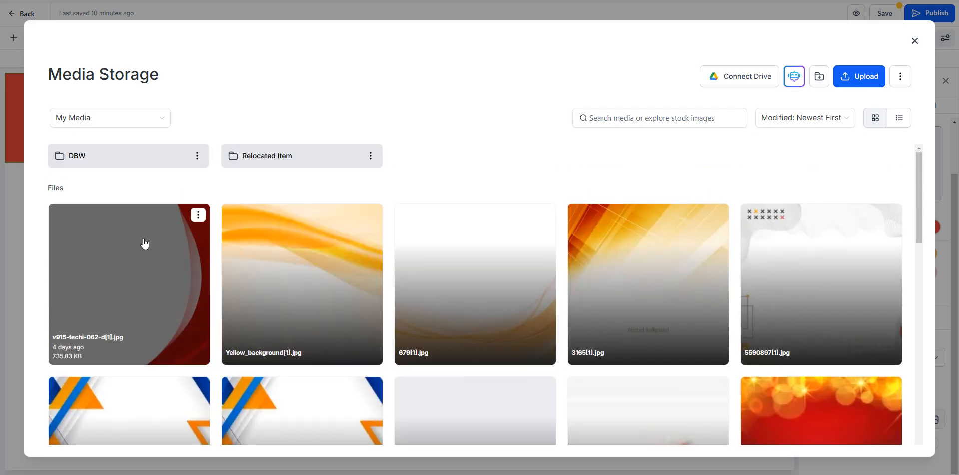
left_click(645, 272)
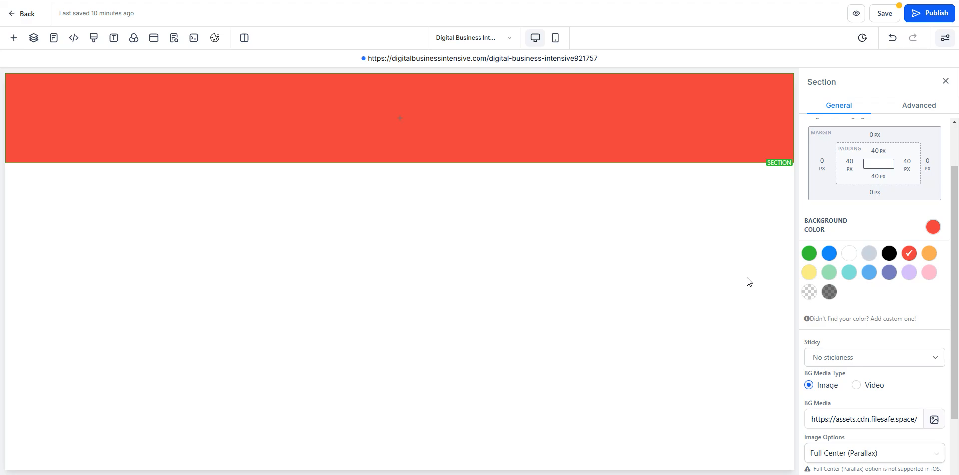
scroll(850, 385, "down", 2)
scroll(851, 385, "up", 3)
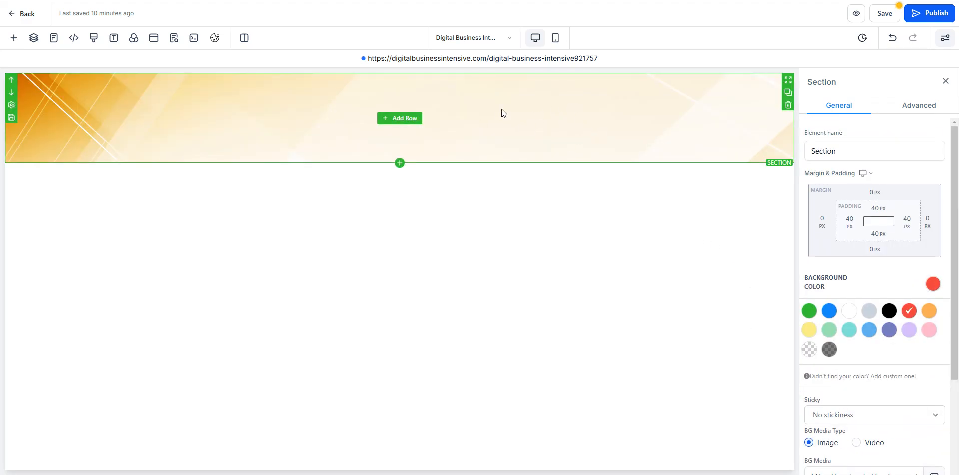
- Try the background image options Full Center, Fill 100% Width and Fill 100% Width & Height, and finish with No Repeat
scroll(883, 333, "down", 3)
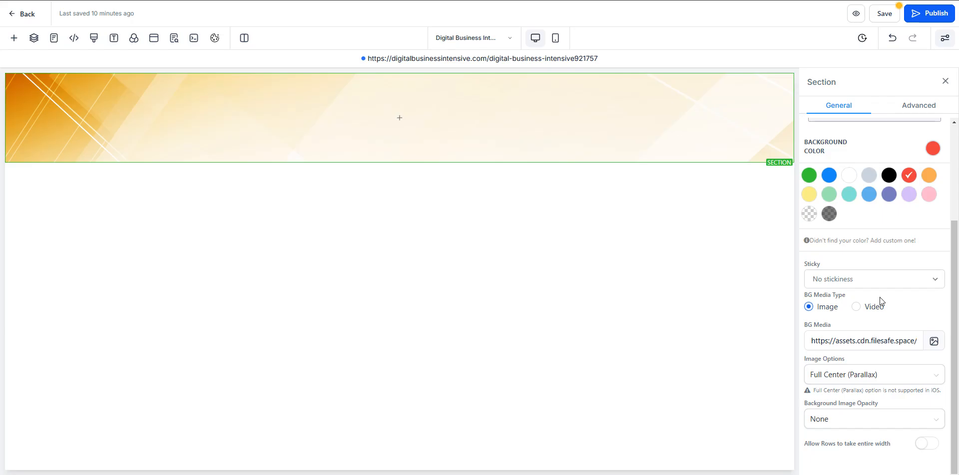
left_click(856, 375)
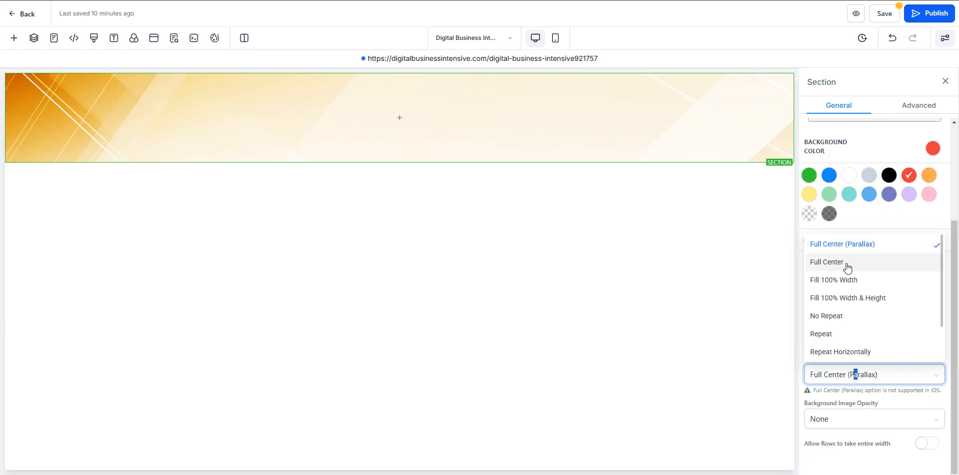
left_click(846, 263)
left_click(853, 385)
left_click(844, 291)
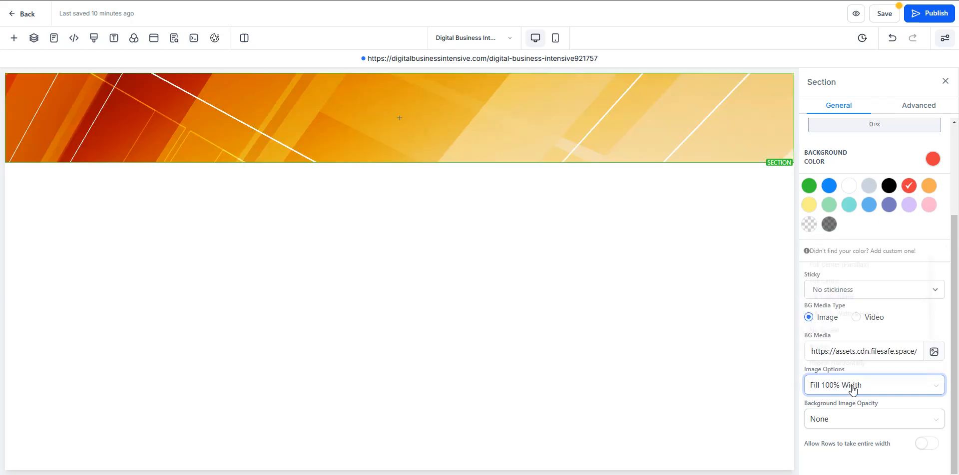
left_click(853, 392)
left_click(847, 309)
left_click(846, 390)
left_click(835, 327)
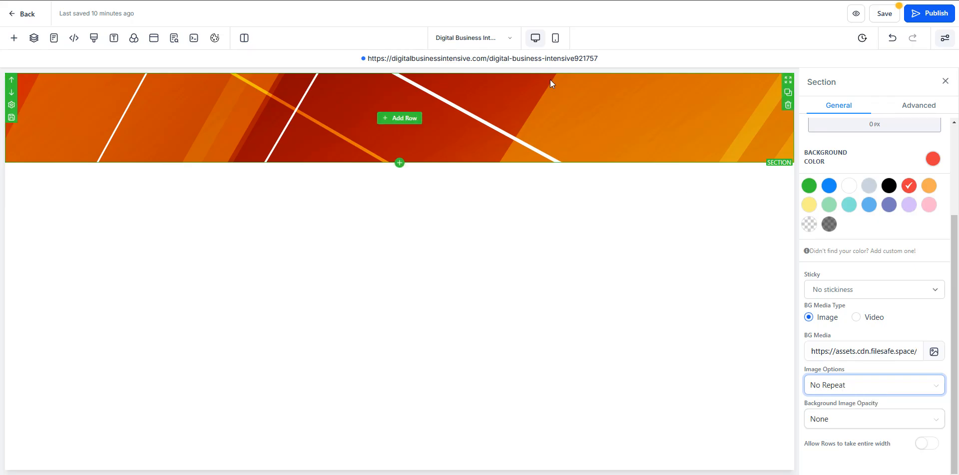
- Preview the page in mobile mode and return to desktop mode
left_click(554, 39)
left_click(535, 38)
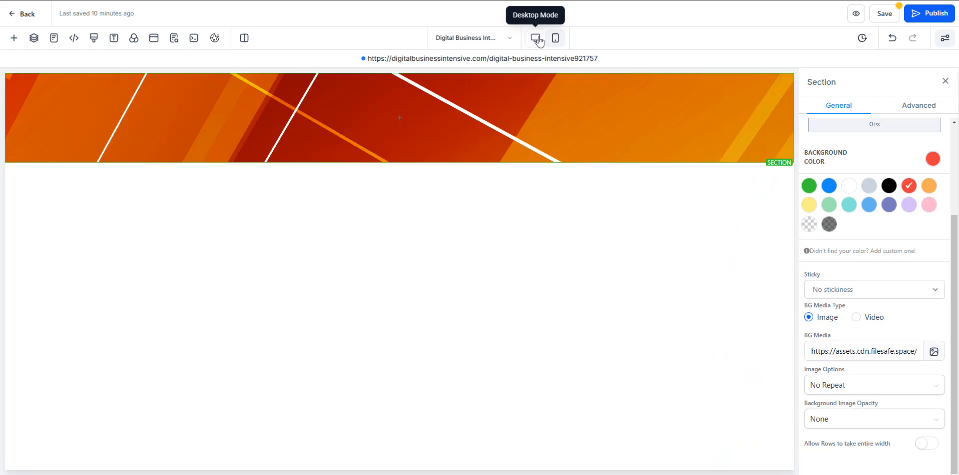
- Try the background image opacity options Light Fade and Half Fade on the section, and finish with Heavy Fade
left_click(865, 356)
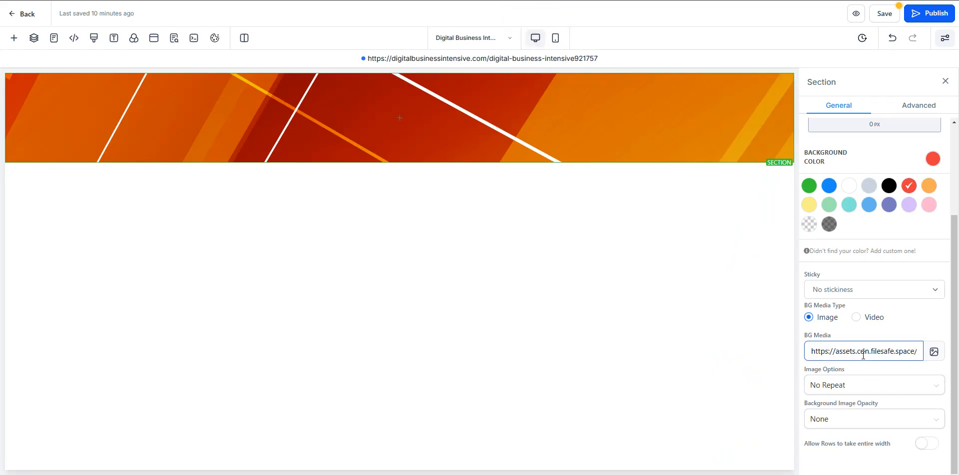
left_click(845, 422)
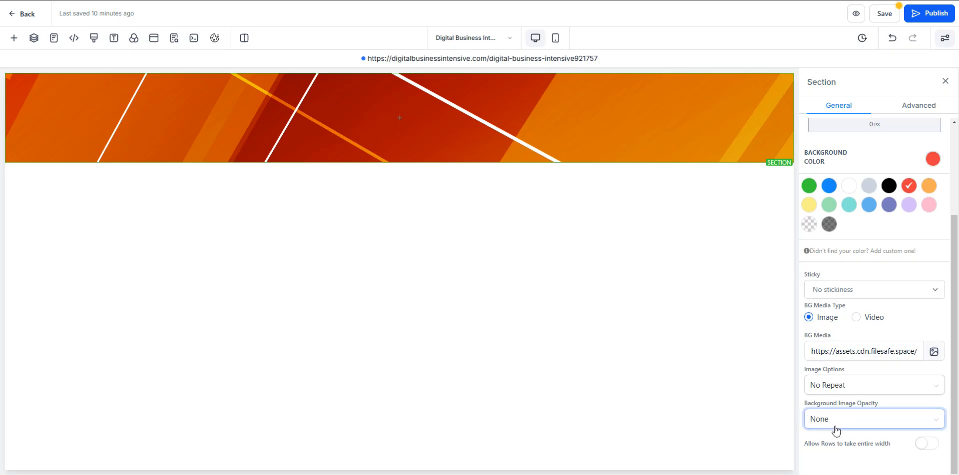
left_click(835, 428)
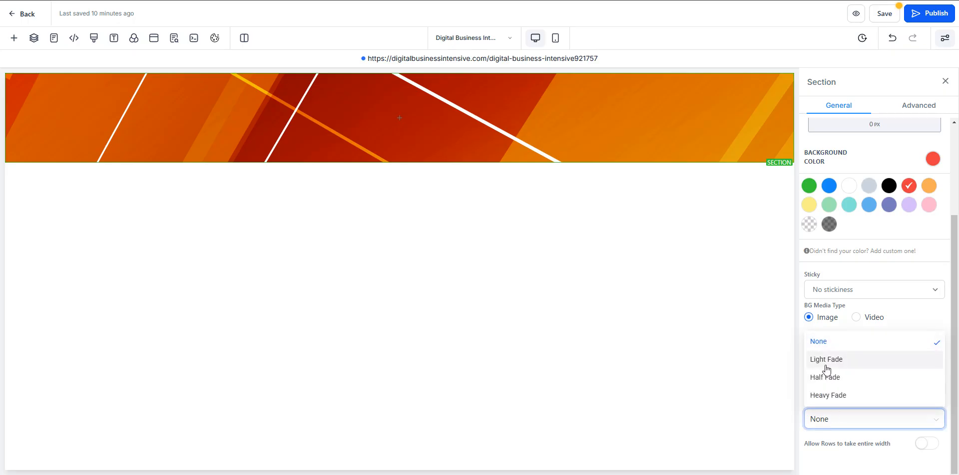
left_click(827, 369)
left_click(826, 420)
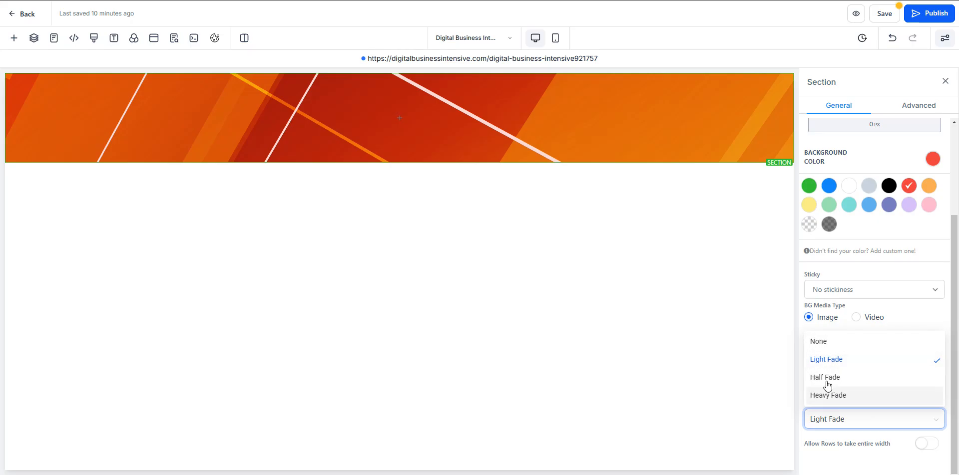
left_click(829, 380)
left_click(837, 424)
left_click(828, 396)
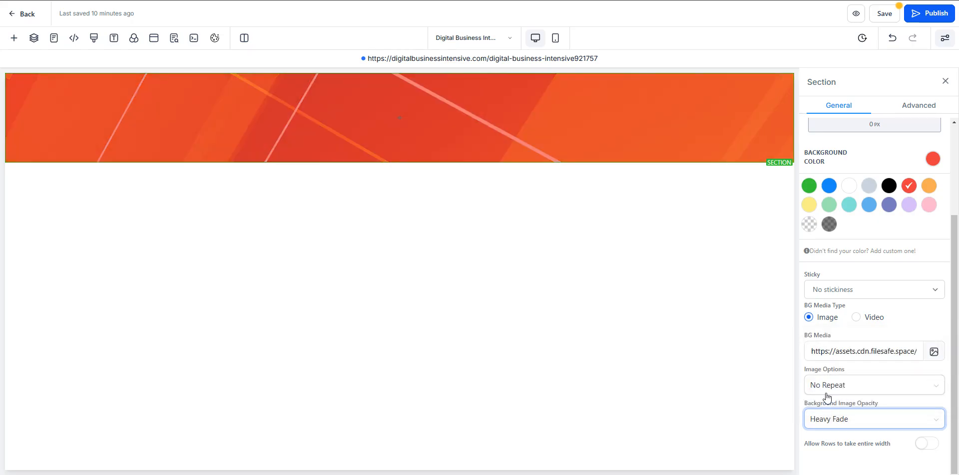
- Remove the section's background image by clearing its media URL
left_click_drag(812, 353, 958, 360)
key("BackSpace")
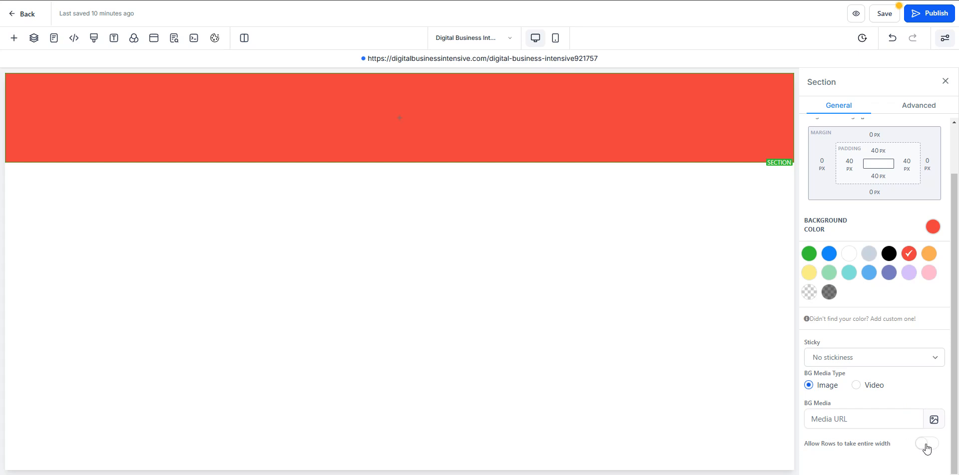
- Examine the section's advanced settings and the available width options without changing the width
left_click(914, 111)
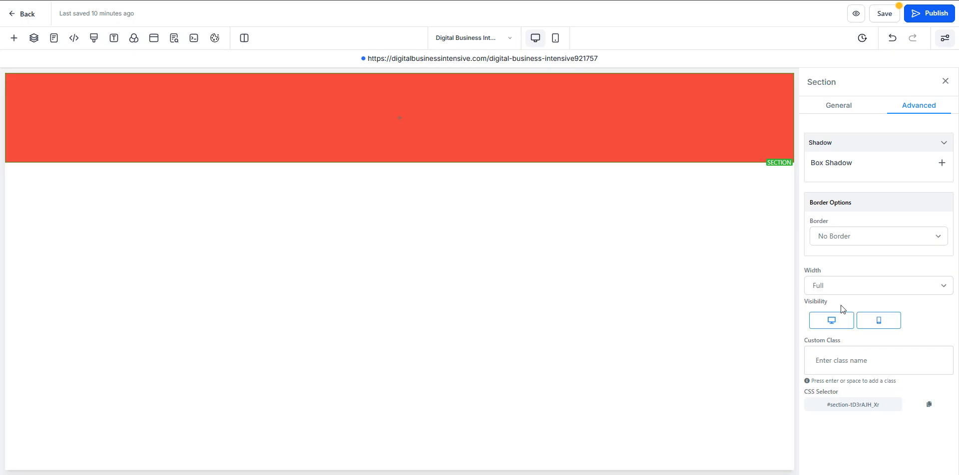
left_click(822, 292)
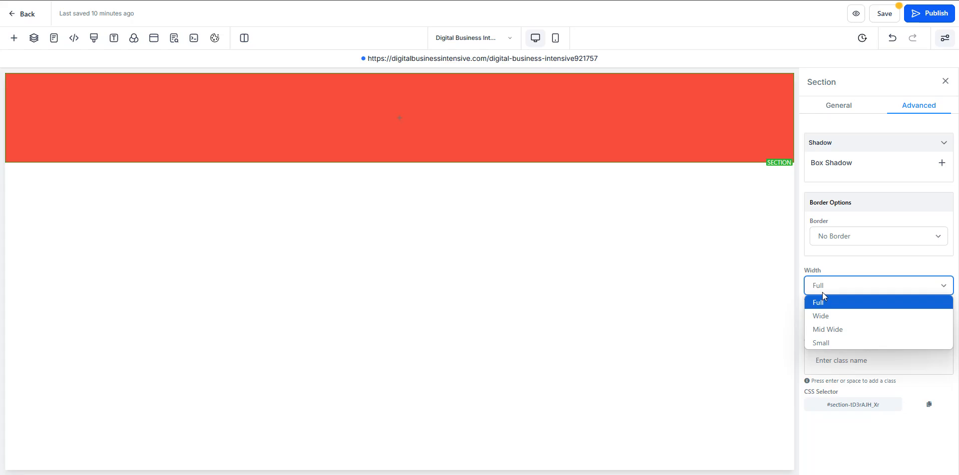
left_click(836, 285)
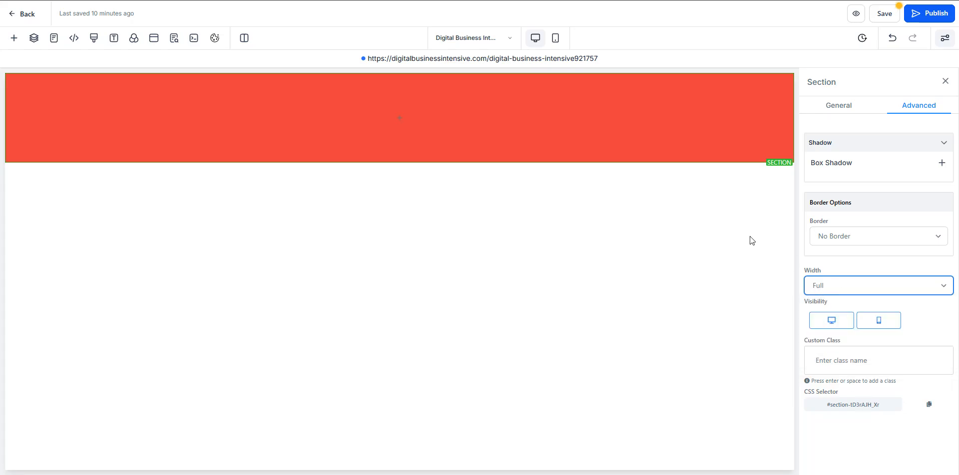
- Add a 1 Column row inside the red full-width section
mouse_move(610, 106)
left_click(13, 40)
left_click(37, 108)
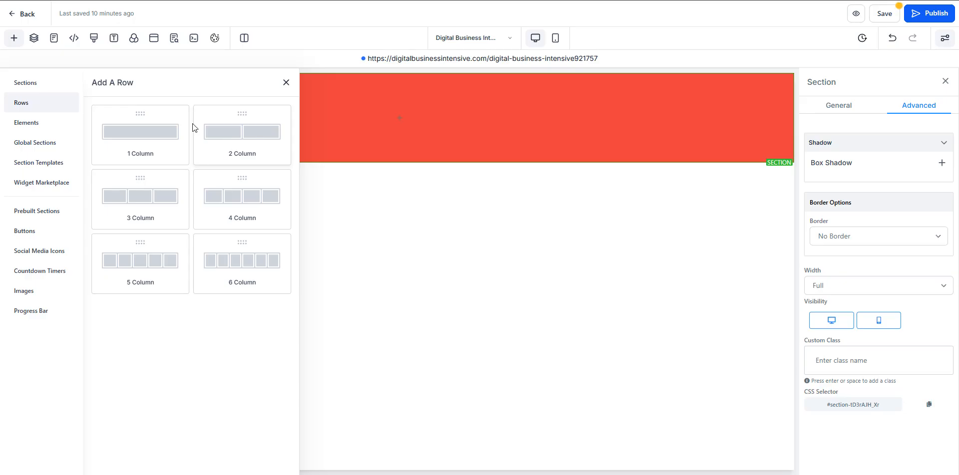
left_click_drag(130, 140, 430, 128)
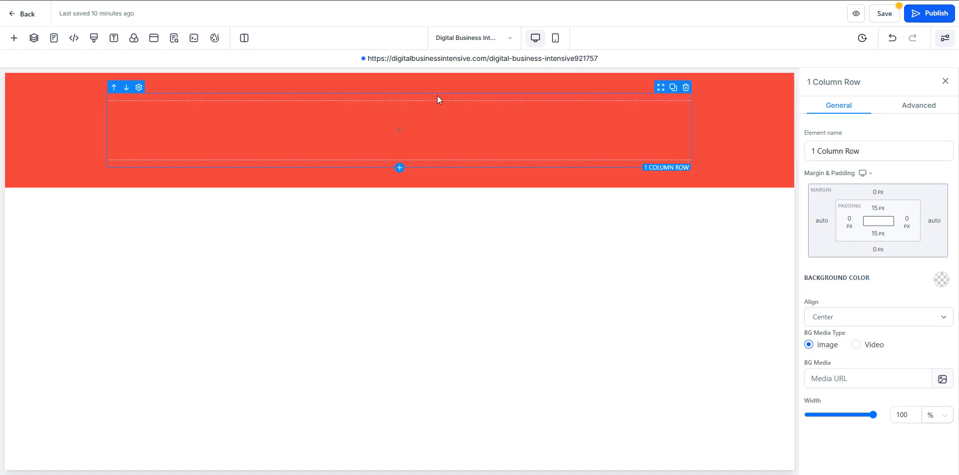
- Select the new column and its surrounding row in turn to compare their general settings
left_click(558, 128)
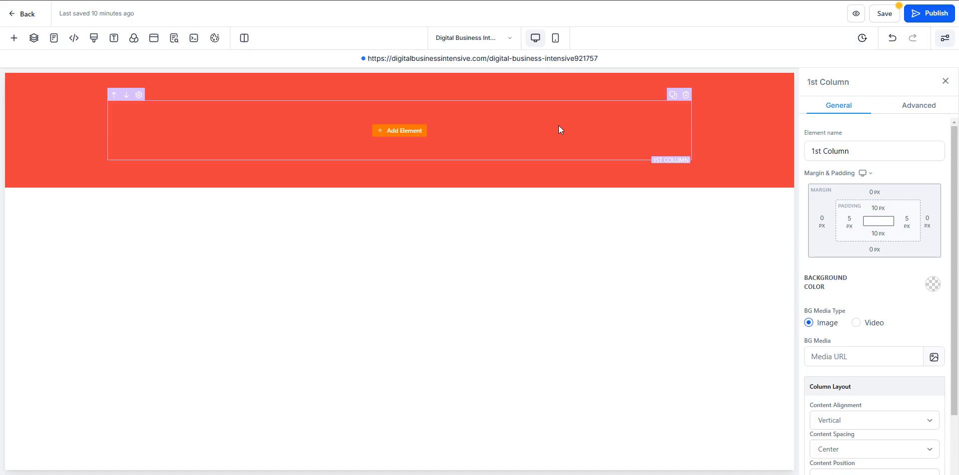
left_click(587, 98)
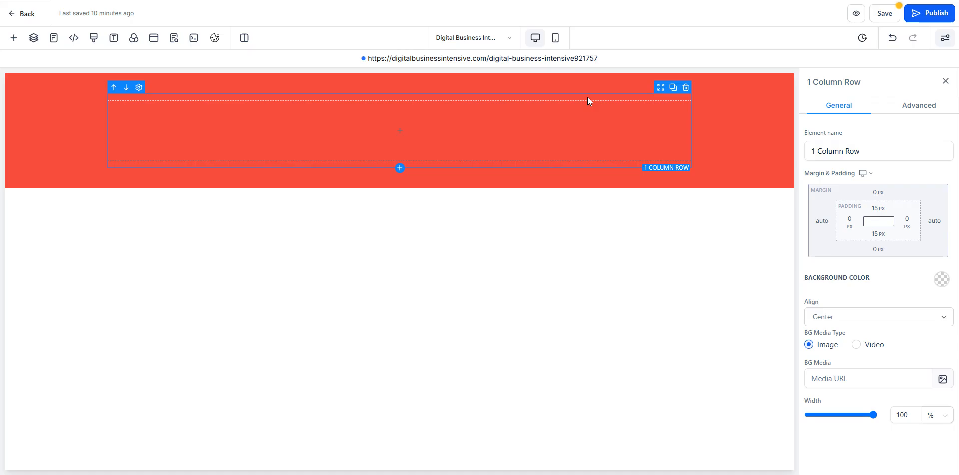
left_click(591, 118)
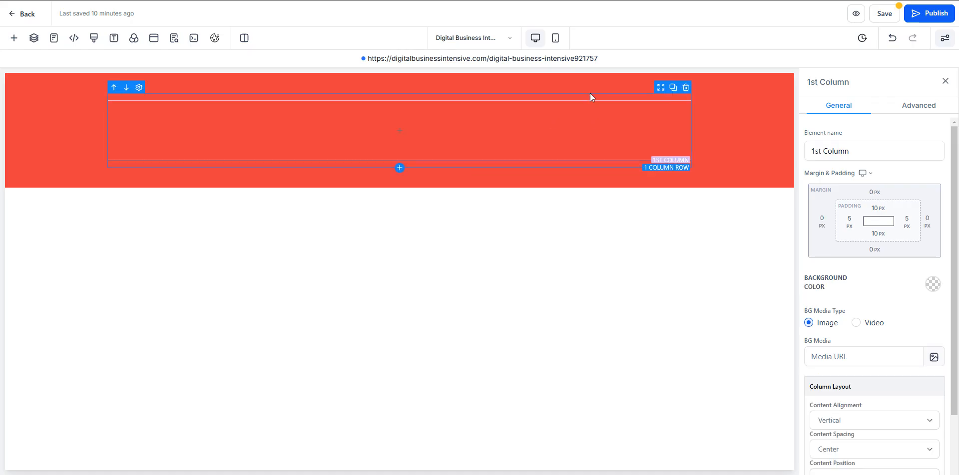
- Set the 1 Column row's top and bottom padding to 20 px each
left_click(590, 95)
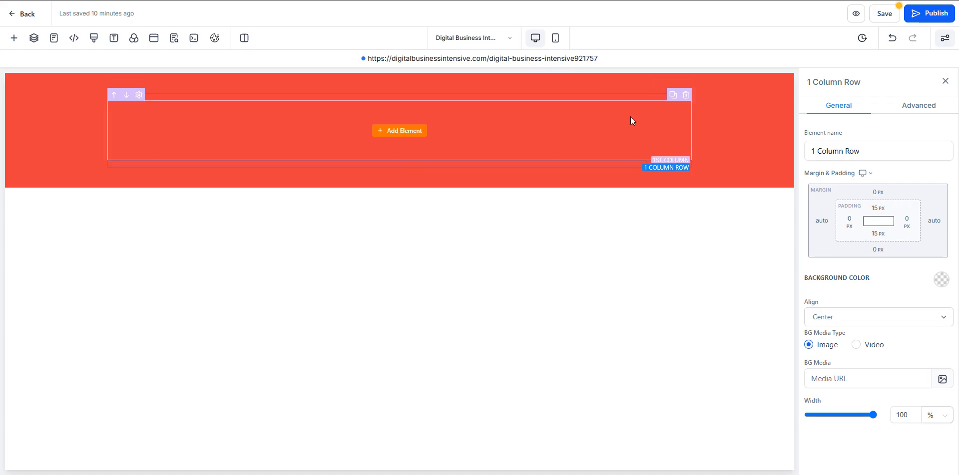
left_click(877, 208)
left_click(899, 255)
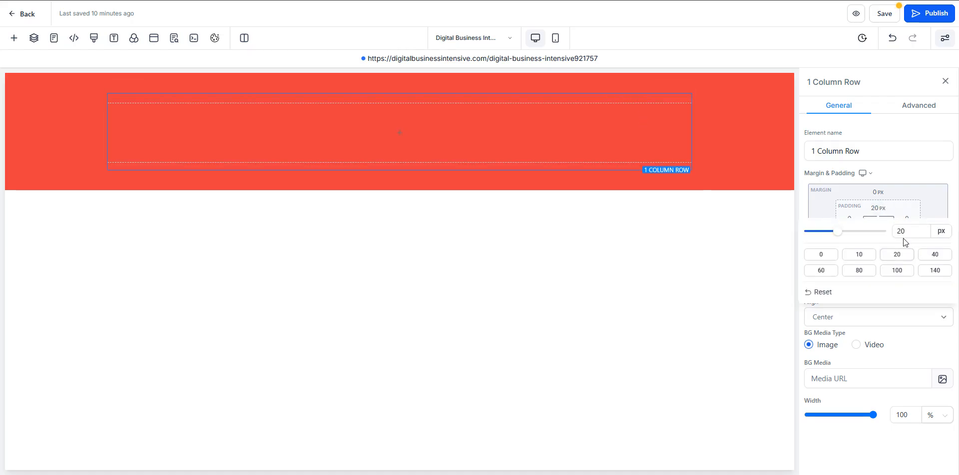
left_click(904, 202)
left_click(878, 233)
left_click(896, 280)
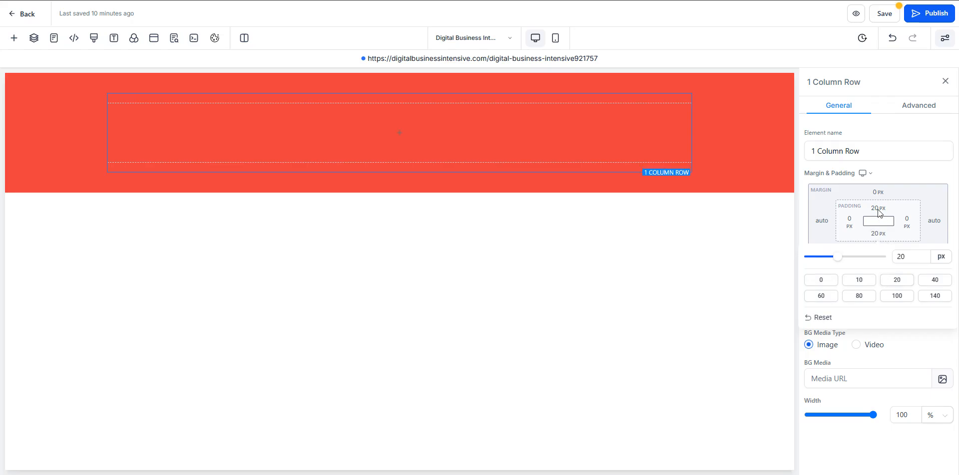
left_click(906, 197)
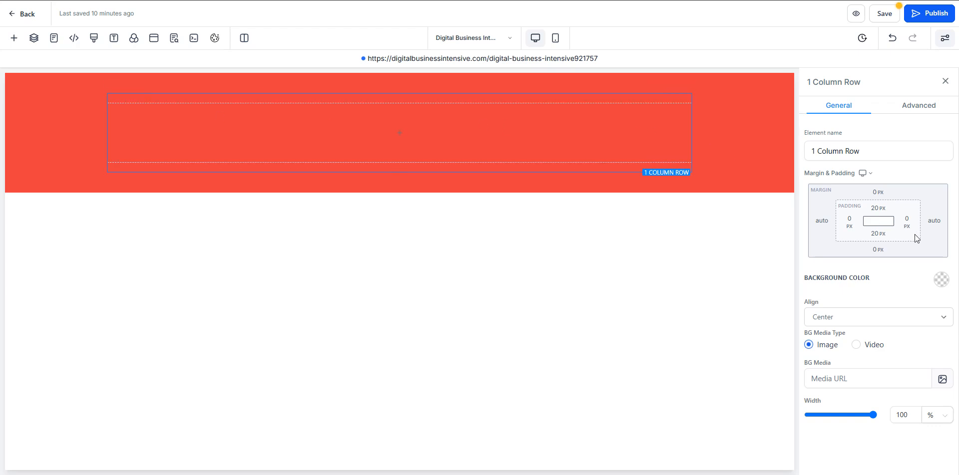
- Examine the row's background media, width, element name and advanced settings without changing them
left_click(898, 384)
mouse_move(872, 415)
left_mouse_down()
mouse_move(837, 414)
mouse_move(880, 417)
left_mouse_up()
left_click(887, 149)
left_click(856, 145)
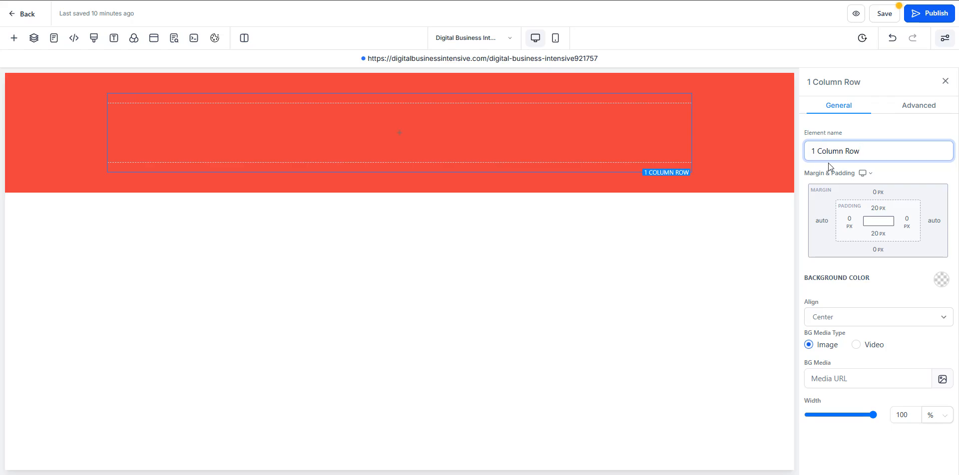
left_click(866, 133)
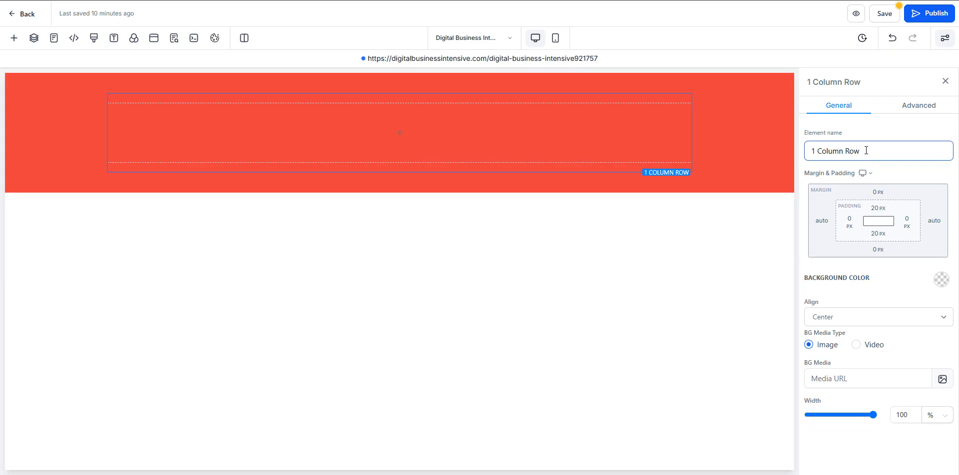
left_click(903, 107)
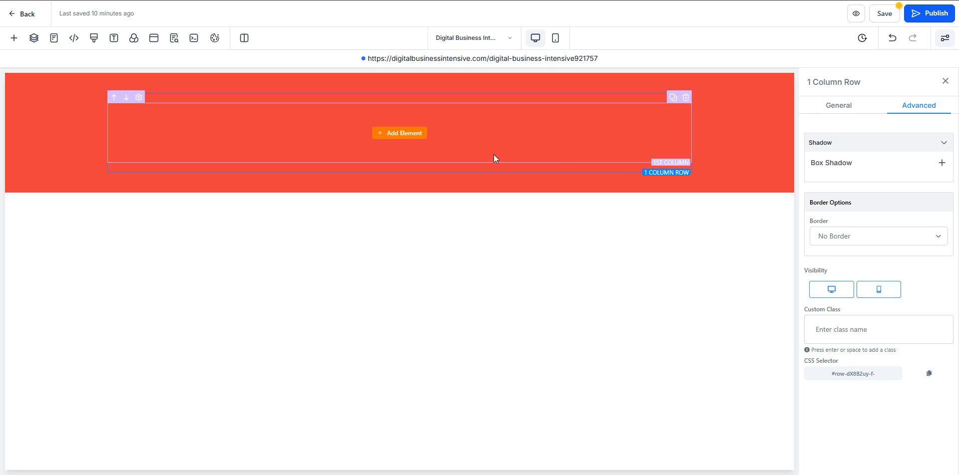
- Set the padding of the row's column to 0 px on all four sides
left_click(487, 140)
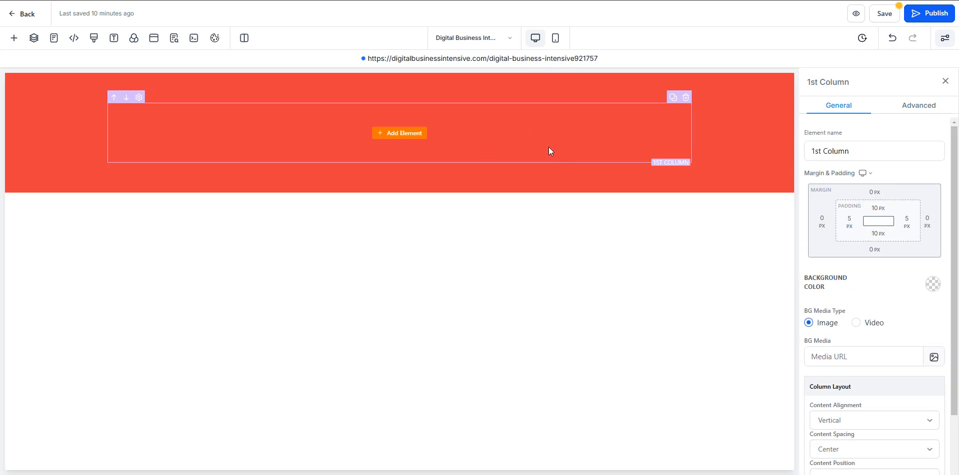
left_click(878, 209)
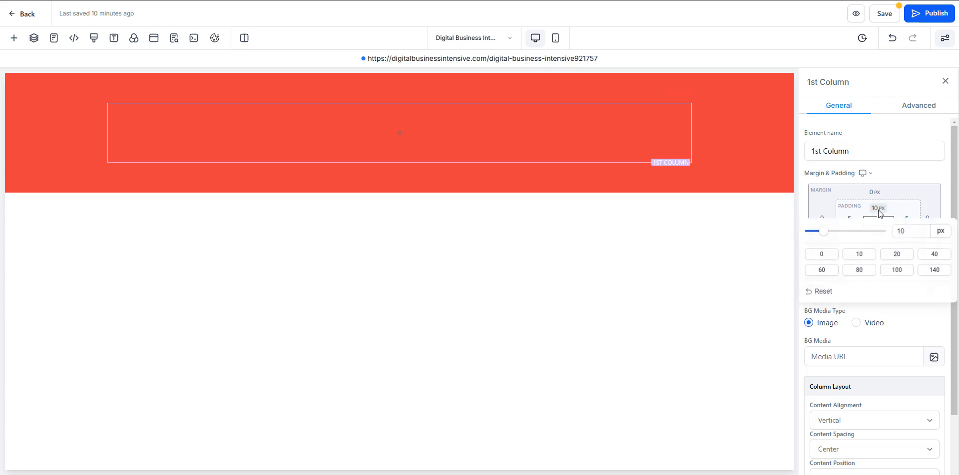
left_click(828, 260)
left_click(849, 220)
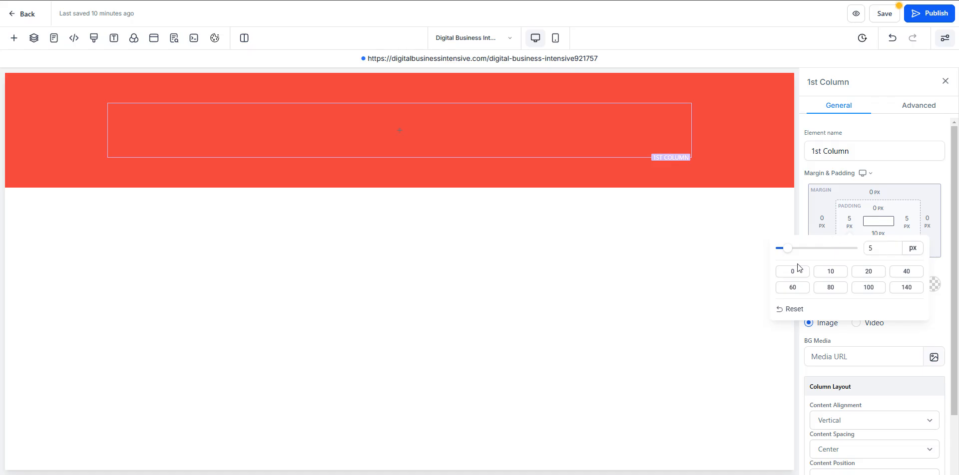
left_click(794, 271)
left_click(875, 234)
left_click(783, 272)
left_click(877, 233)
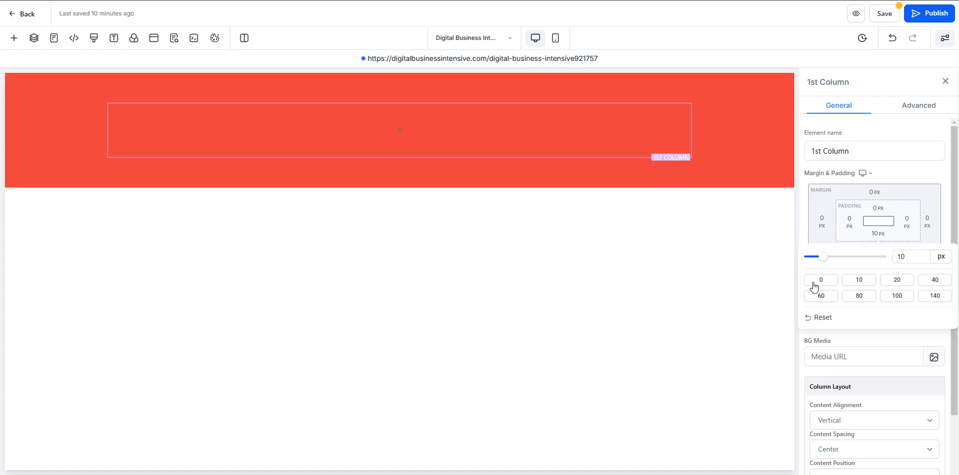
left_click(812, 283)
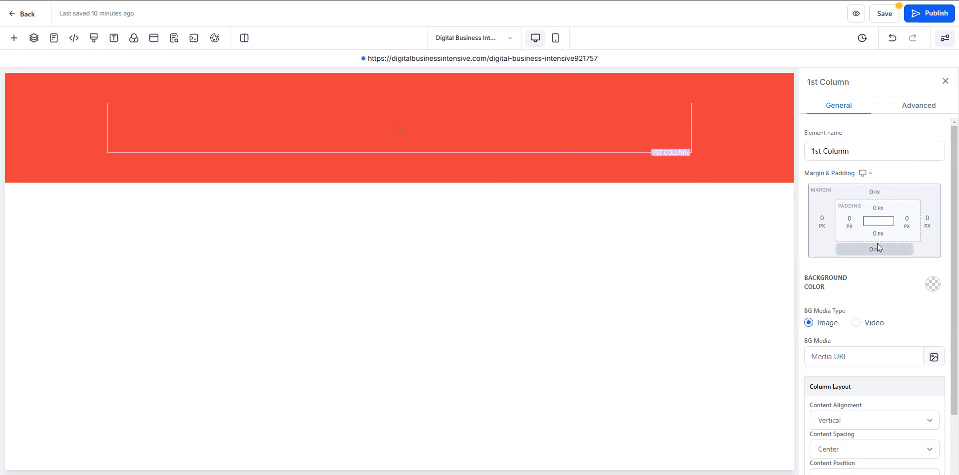
- Examine the column's layout options and advanced settings, and return to its general settings
scroll(858, 313, "down", 2)
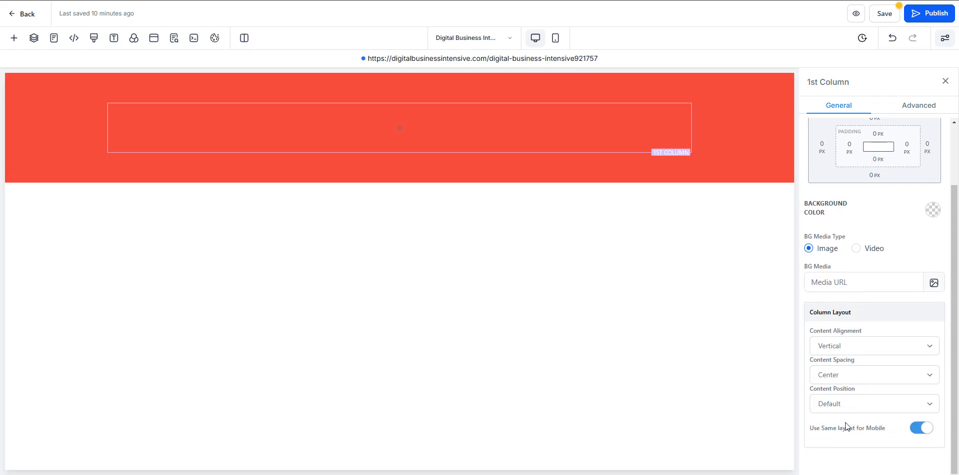
scroll(855, 404, "up", 3)
left_click(919, 105)
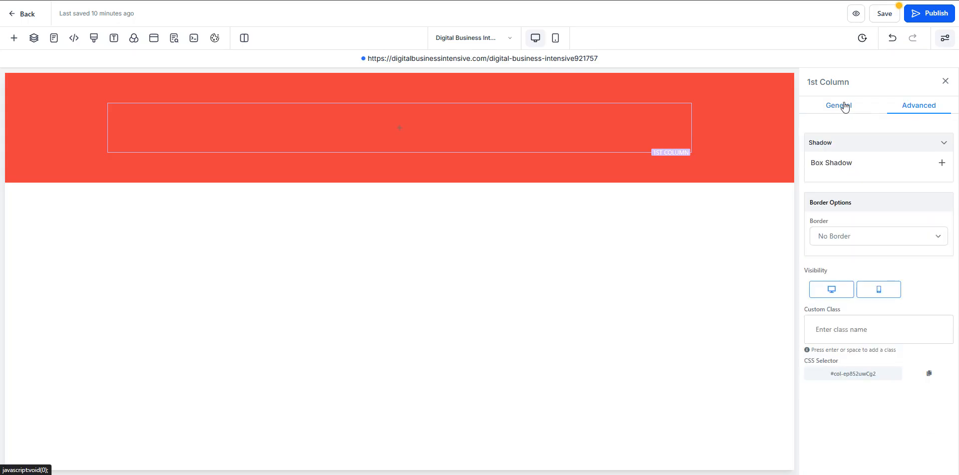
left_click(844, 106)
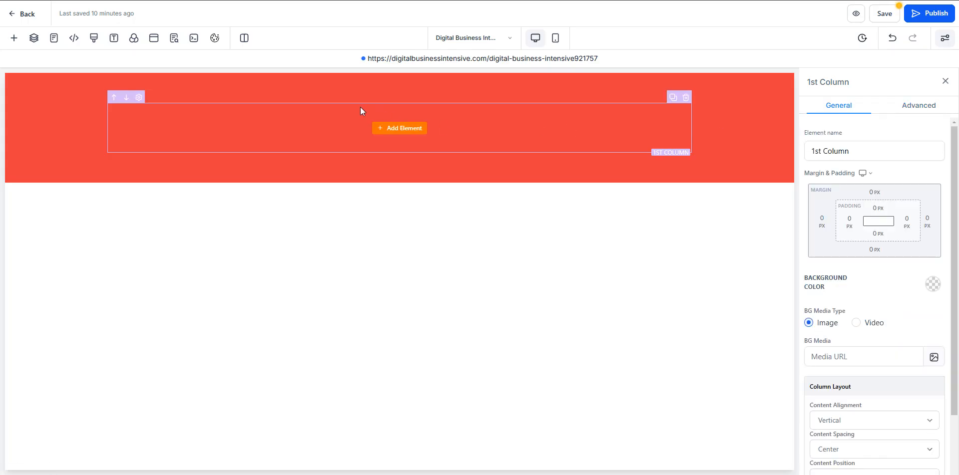